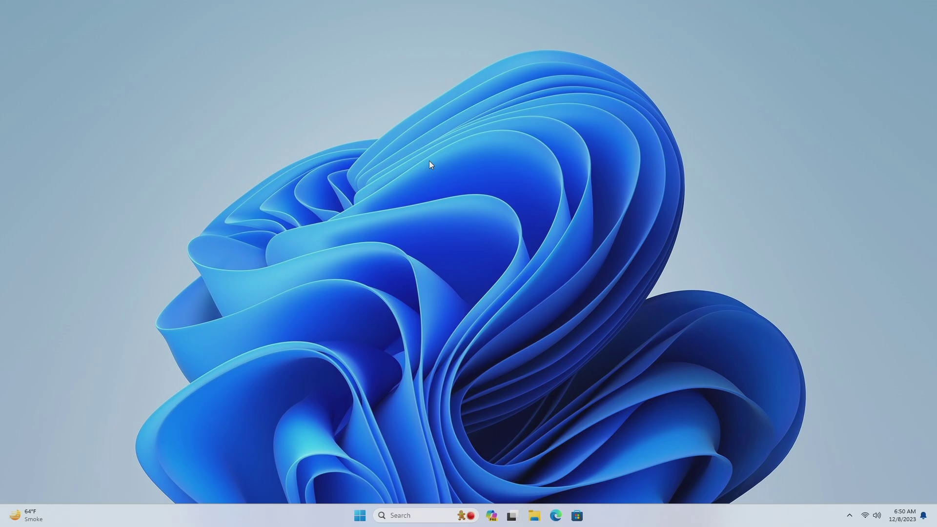
- Refresh the desktop and launch Microsoft Edge on the wubuntu.org home page
right_click(429, 161)
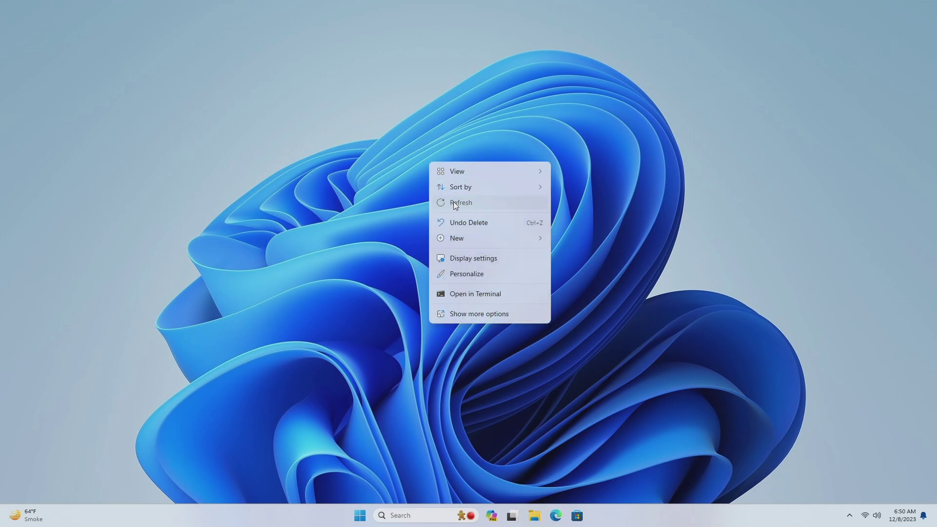
left_click(452, 202)
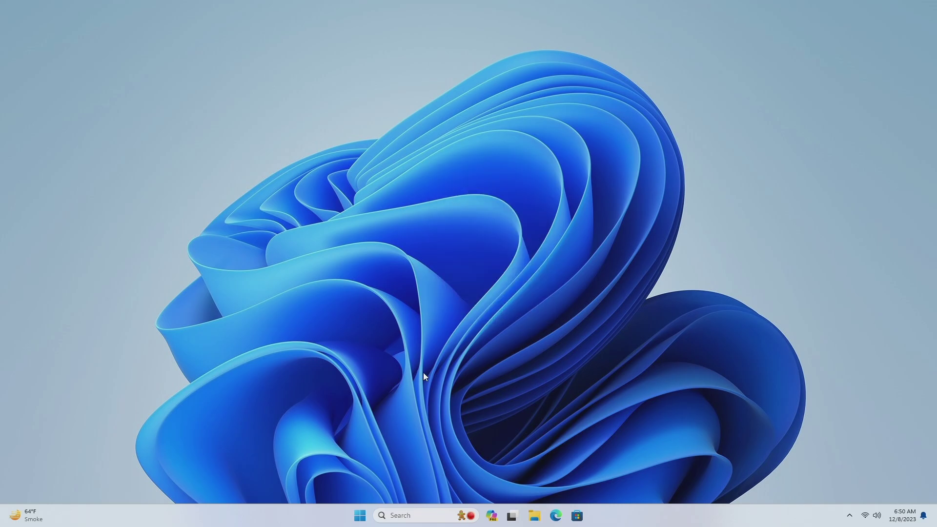
left_click(555, 516)
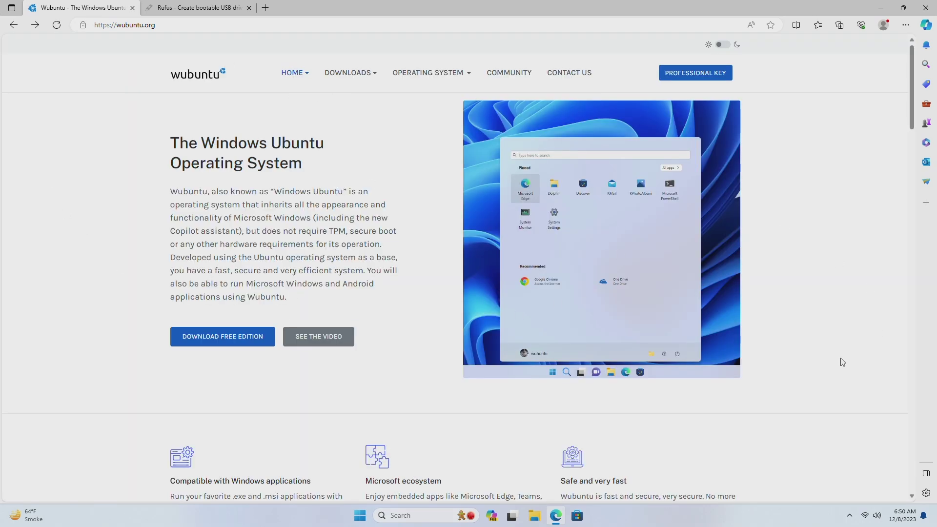
scroll(843, 364, "down", 10)
scroll(843, 363, "down", 15)
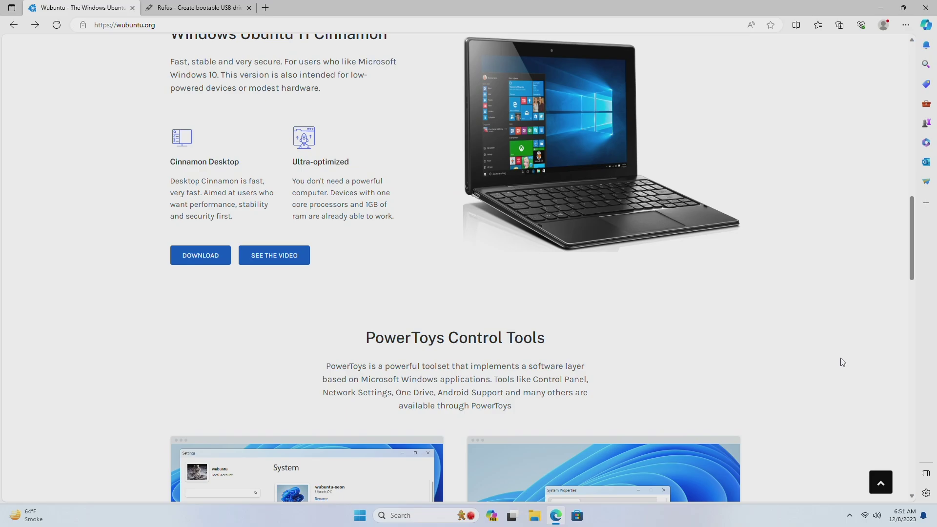
scroll(842, 363, "down", 10)
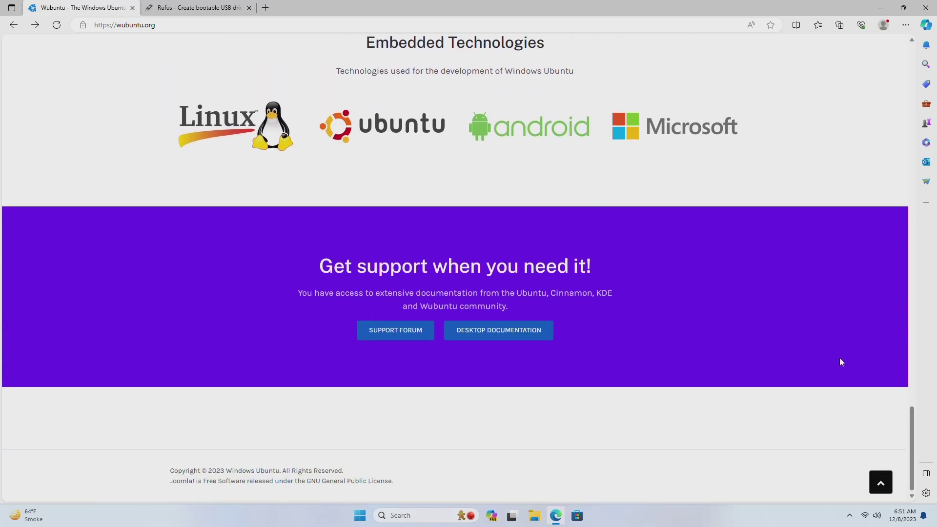
scroll(776, 358, "up", 20)
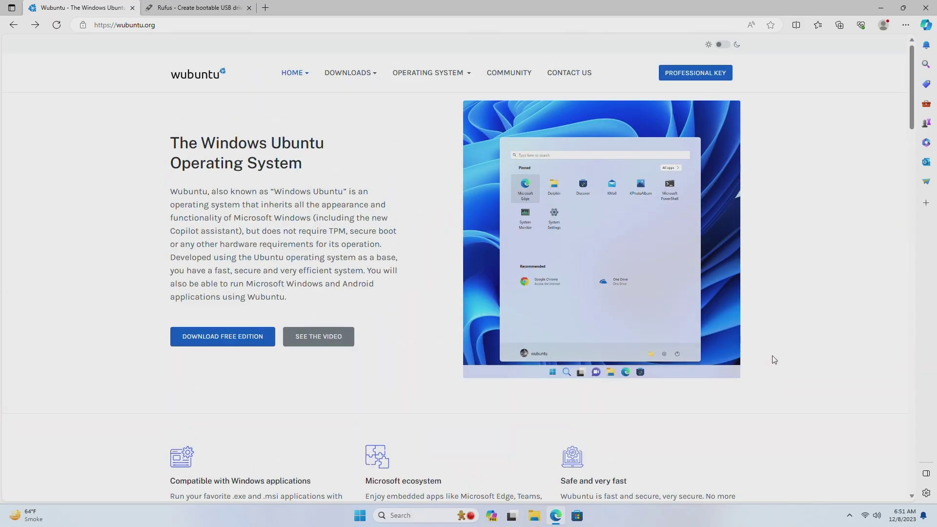
scroll(96, 345, "down", 5)
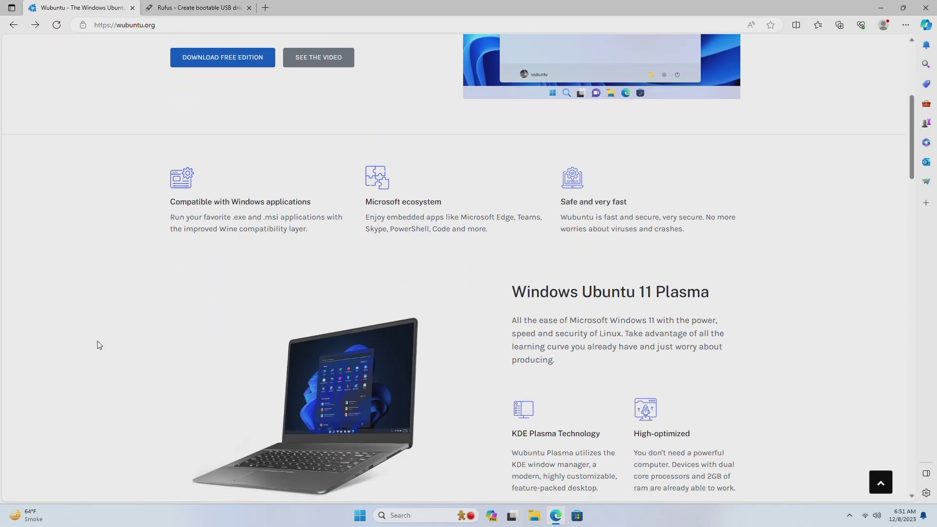
scroll(97, 346, "up", 5)
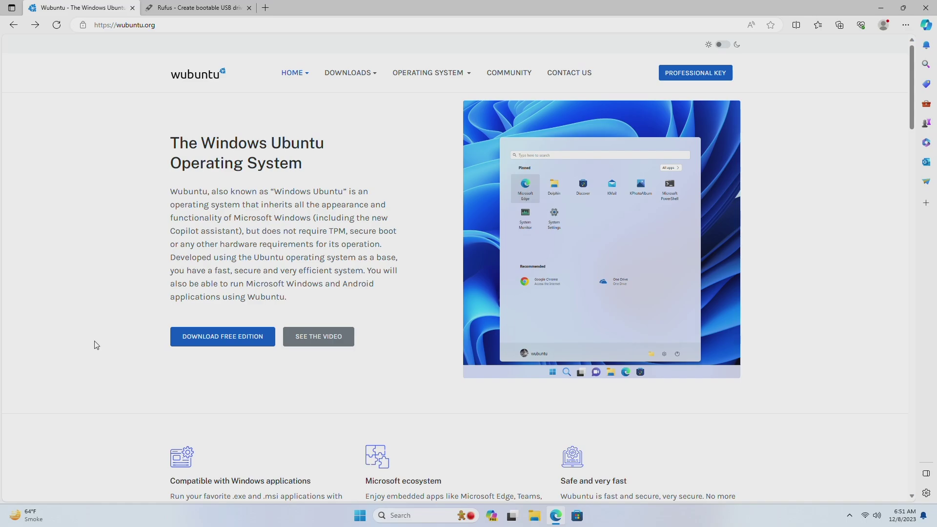
- Start downloading the latest Wubuntu 11.4.3 ISO from SourceForge and close that tab
left_click(200, 337)
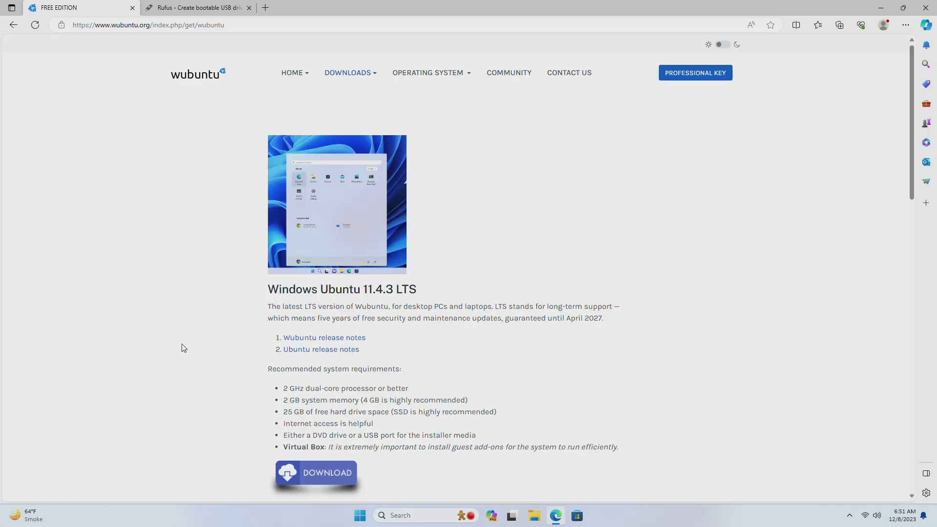
left_click(325, 468)
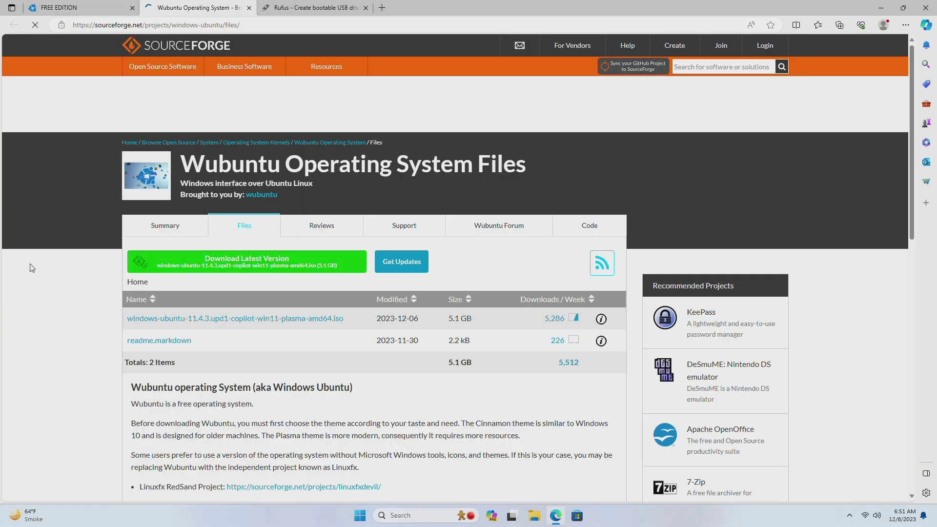
left_click(244, 260)
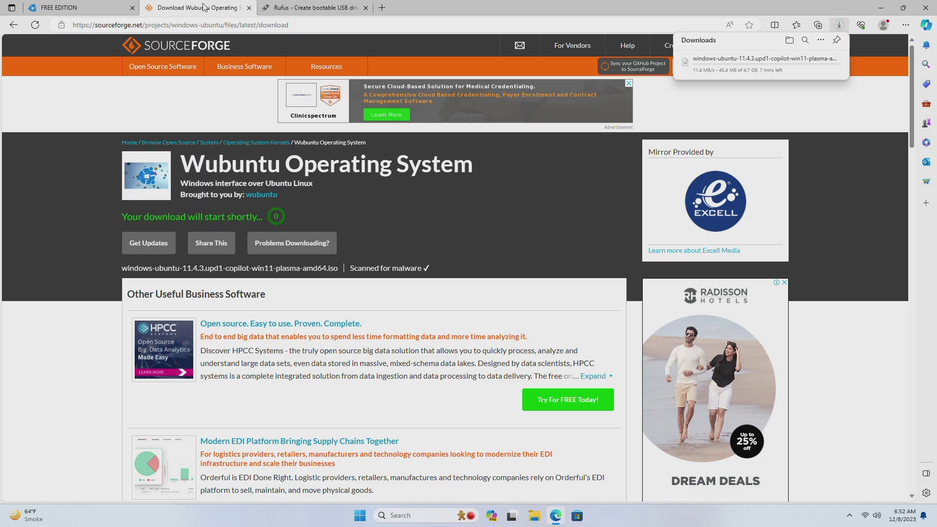
left_click(249, 8)
- Download rufus-4.3.exe from the Rufus site, dismiss the ad, and close Edge
left_click(198, 8)
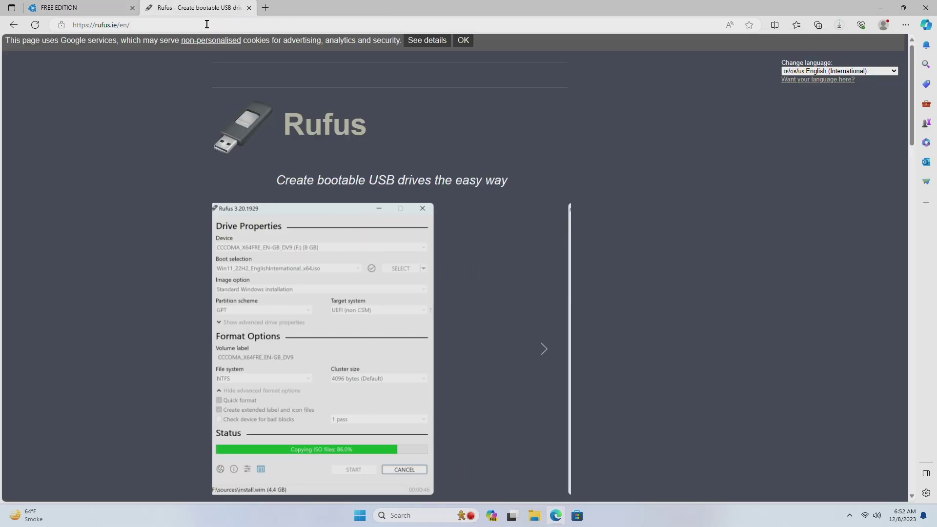
scroll(172, 314, "down", 7)
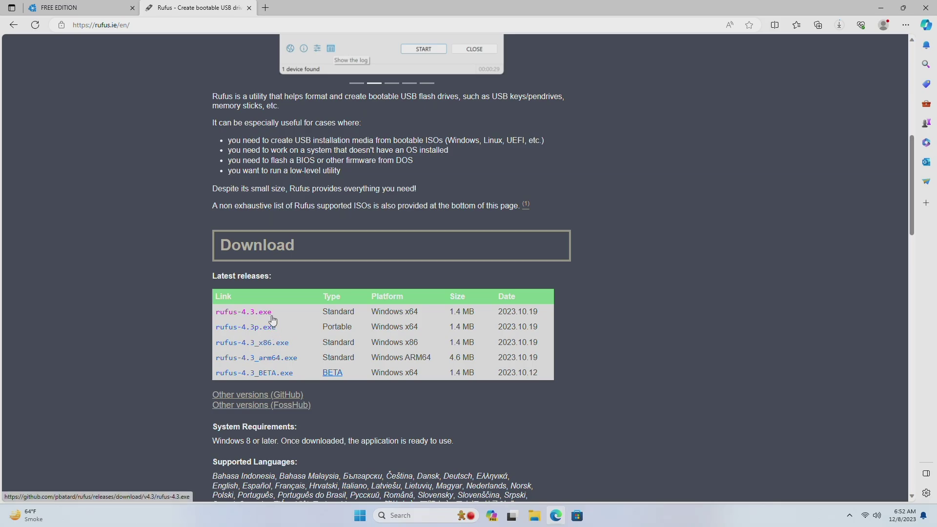
left_click(244, 312)
left_click(531, 160)
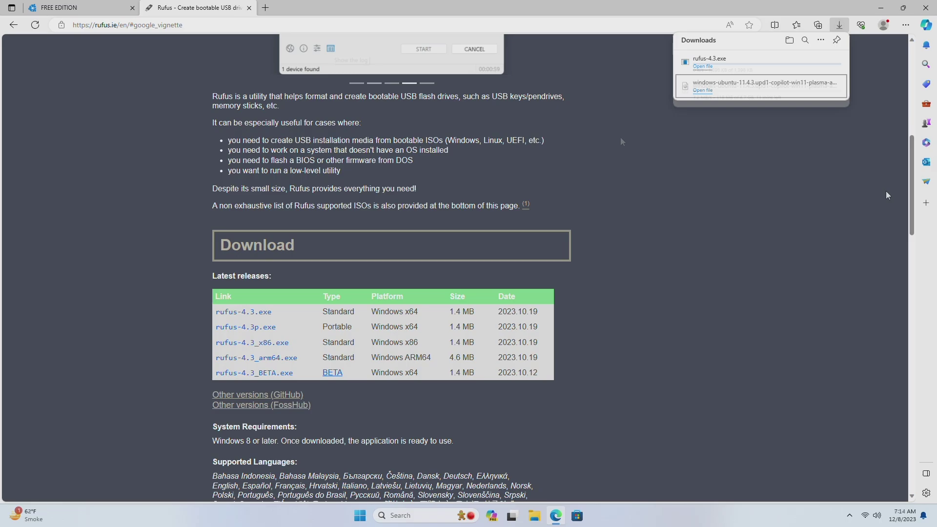
left_click(926, 7)
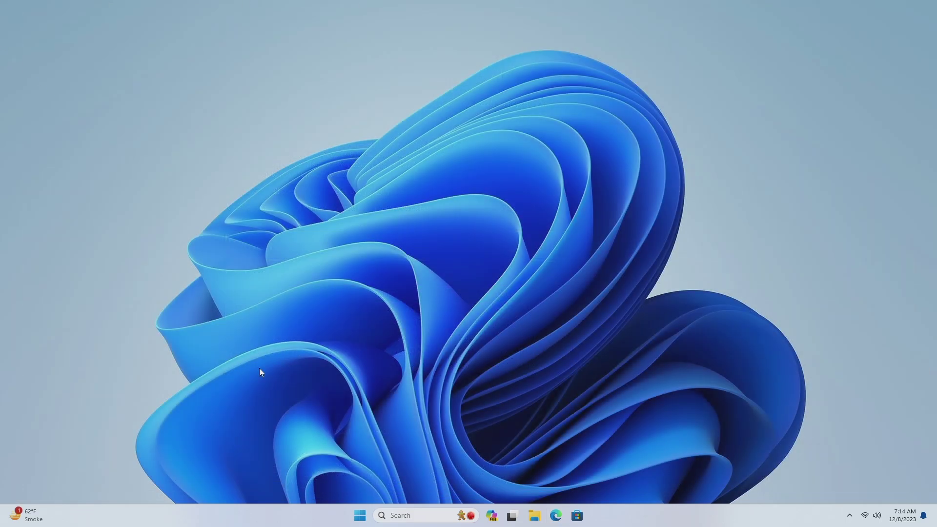
- Launch rufus-4.3 from the Downloads folder, allowing admin changes and online update checks
key("super+e")
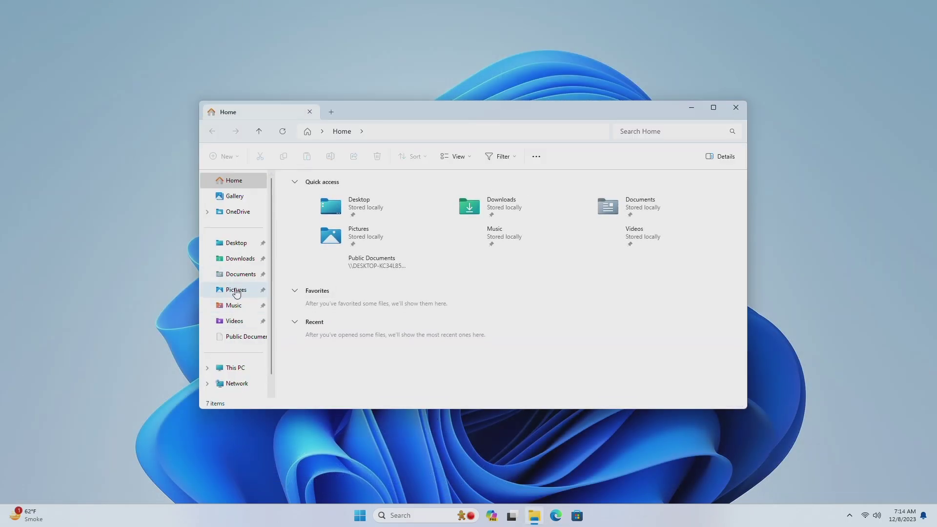
left_click(246, 258)
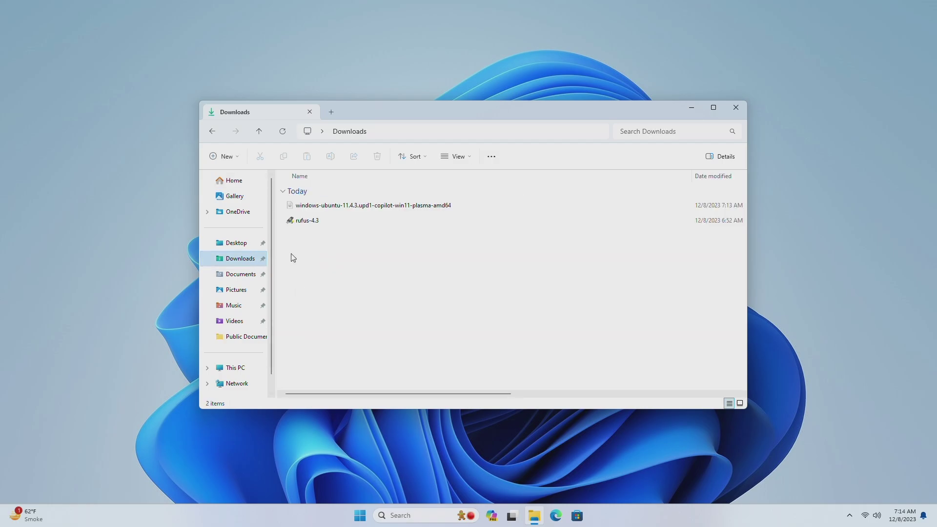
double_click(327, 217)
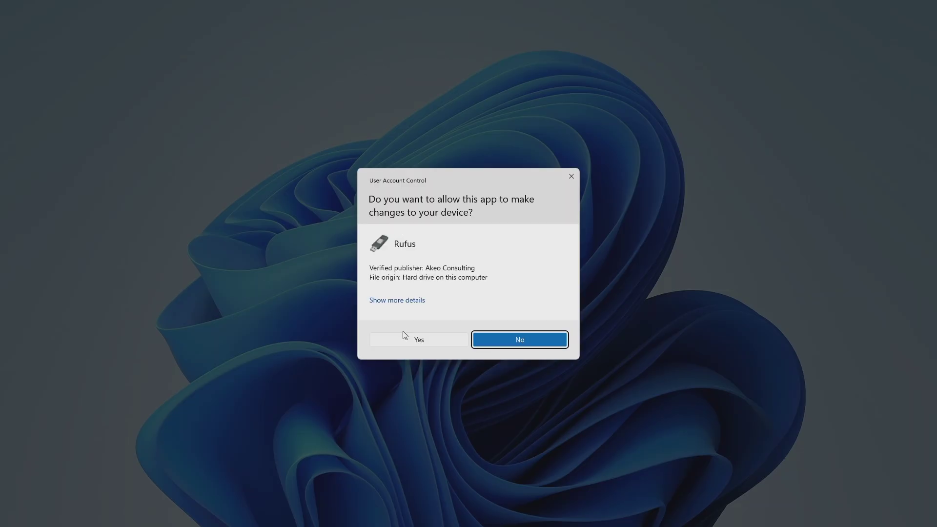
left_click(405, 341)
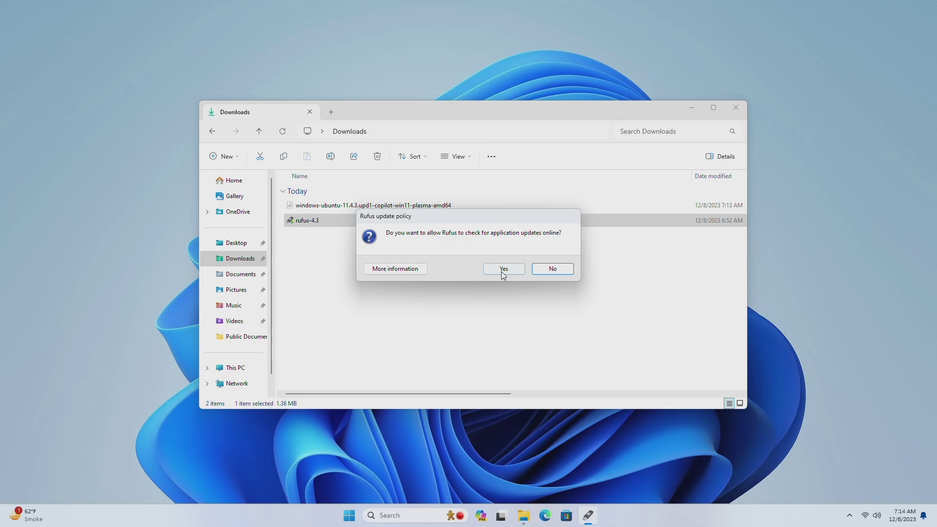
left_click(504, 270)
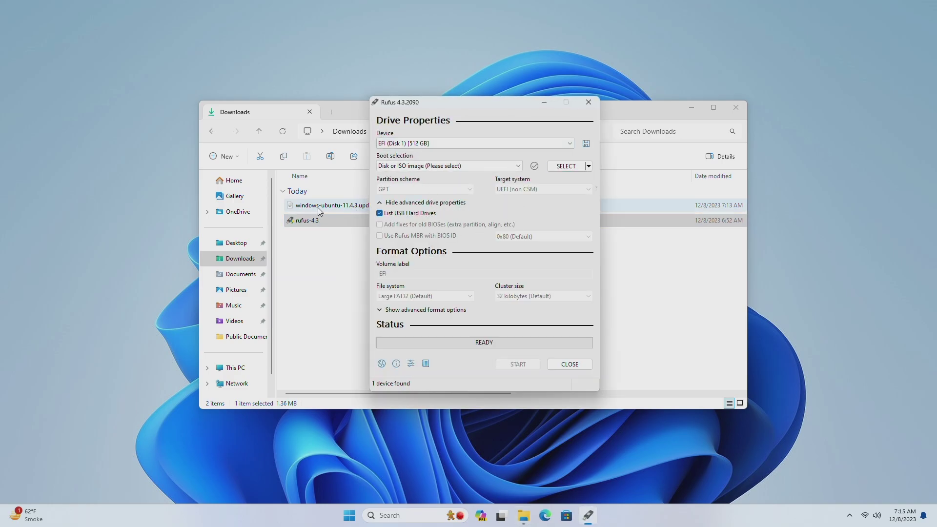
- Load the Wubuntu ISO into Rufus as the boot image with a GPT partition scheme
left_click_drag(318, 207, 466, 211)
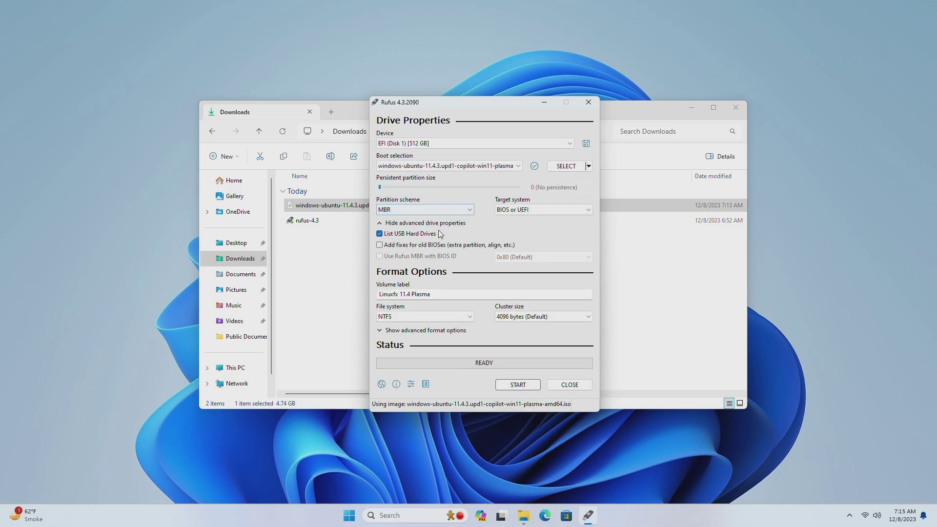
left_click(447, 212)
left_click(441, 227)
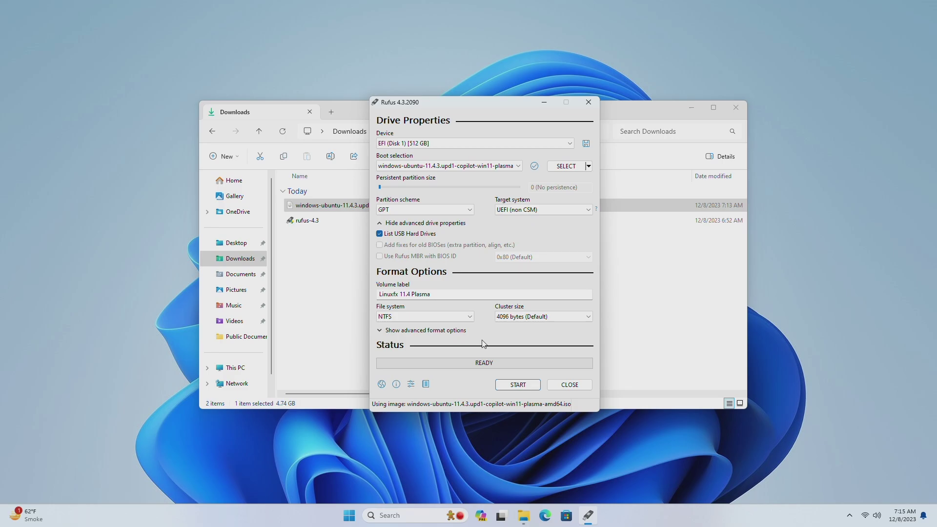
- Write the image to the USB drive in ISO mode, accepting the data-loss warning
left_click(511, 386)
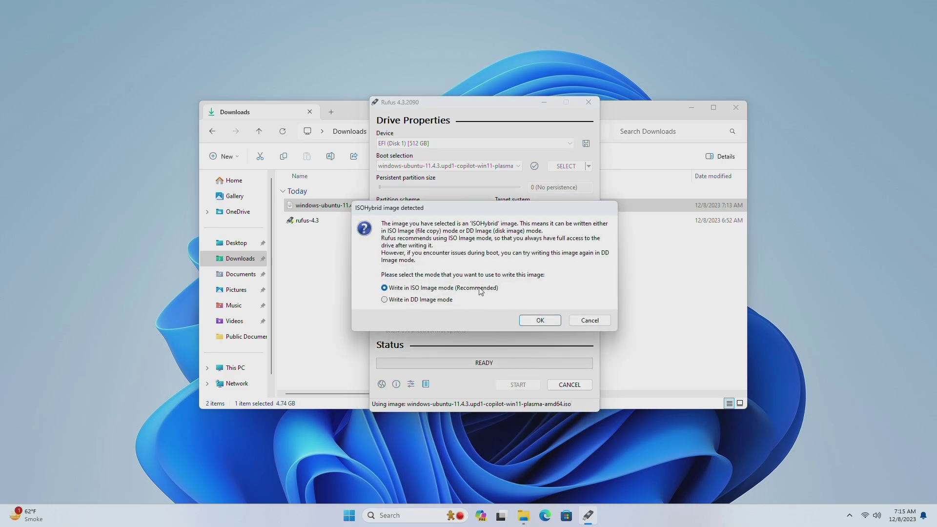
left_click(540, 320)
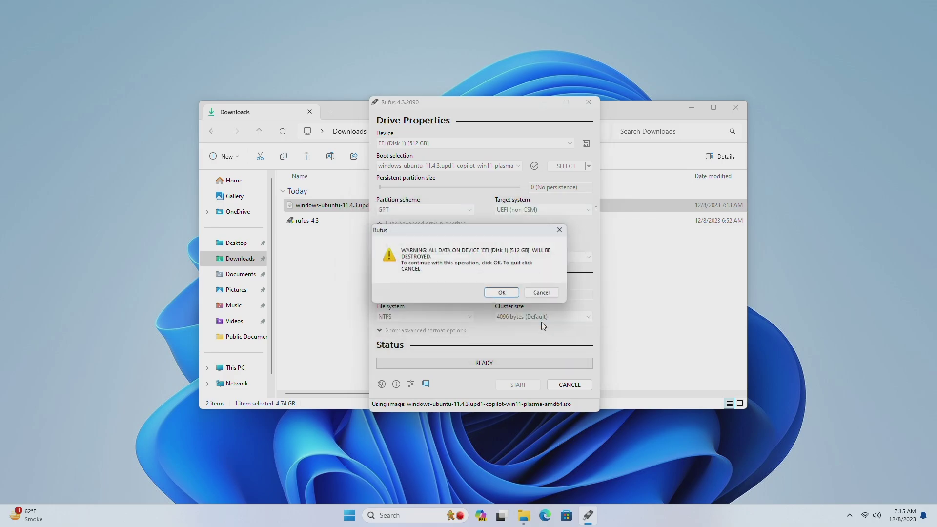
left_click(506, 295)
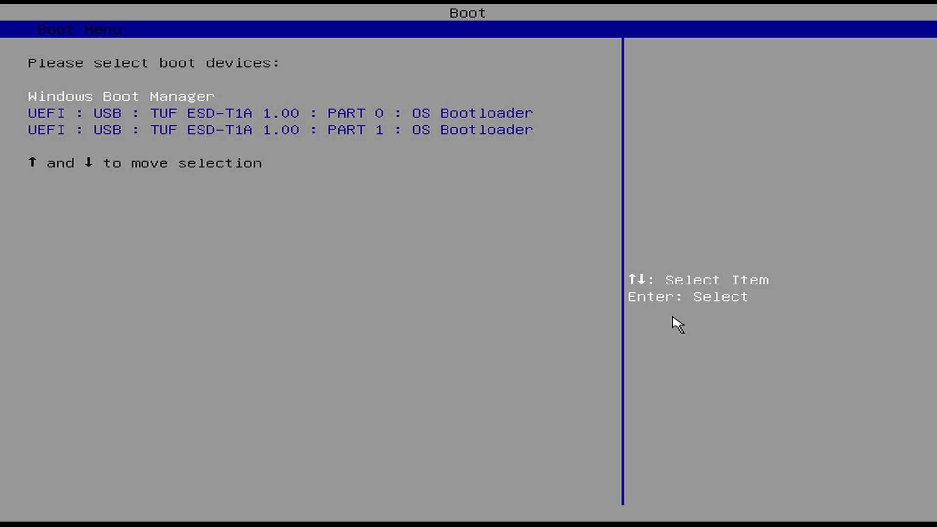
- Select the UEFI : USB : TUF ESD-T1A PART 0 entry to boot from the USB drive
key("Down")
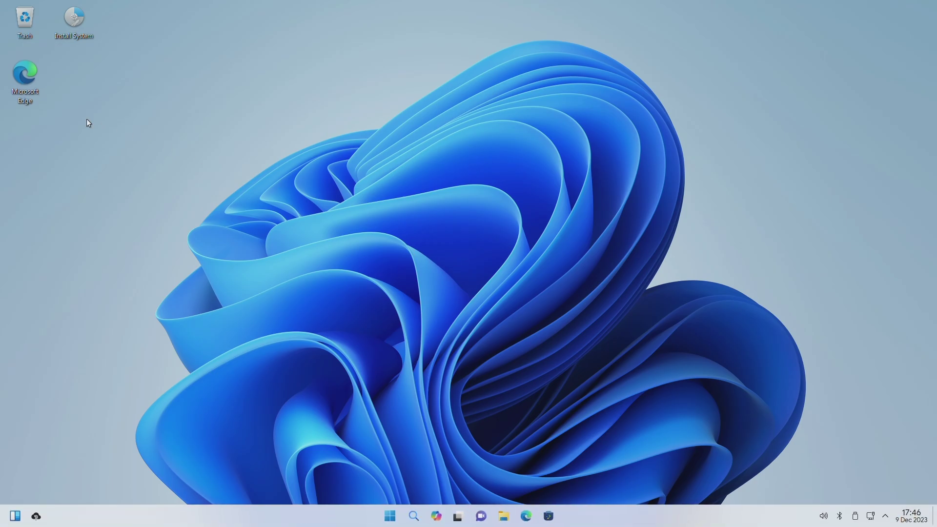
- Run the installer with American English, New York time zone, English (US) keyboard and Erase disk
double_click(74, 20)
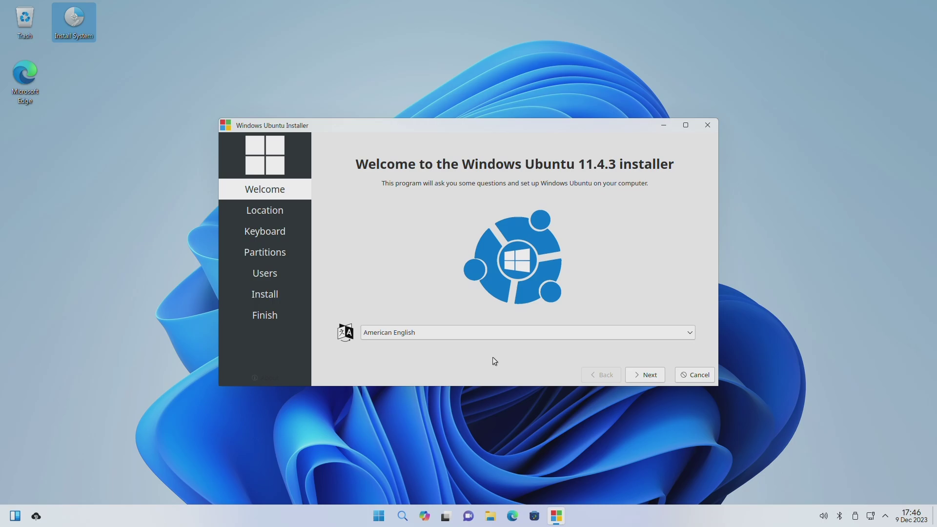
left_click(644, 377)
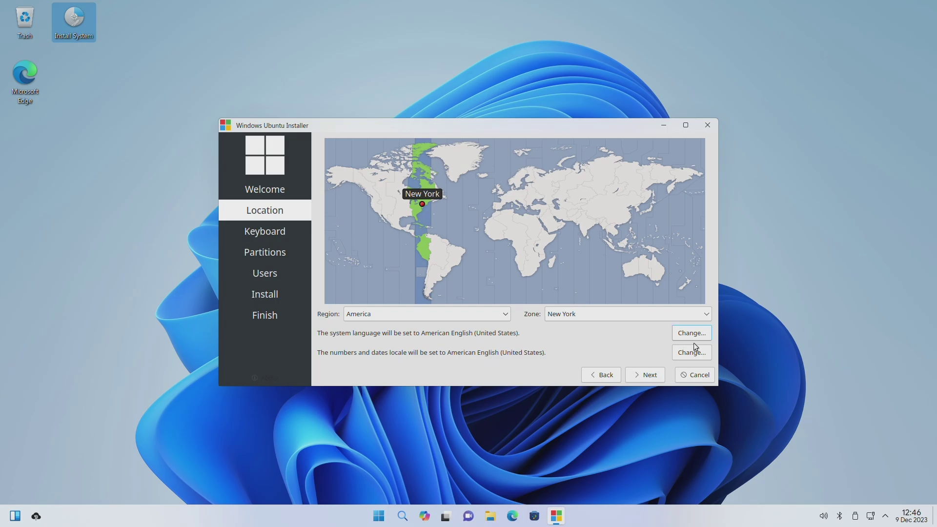
left_click(650, 376)
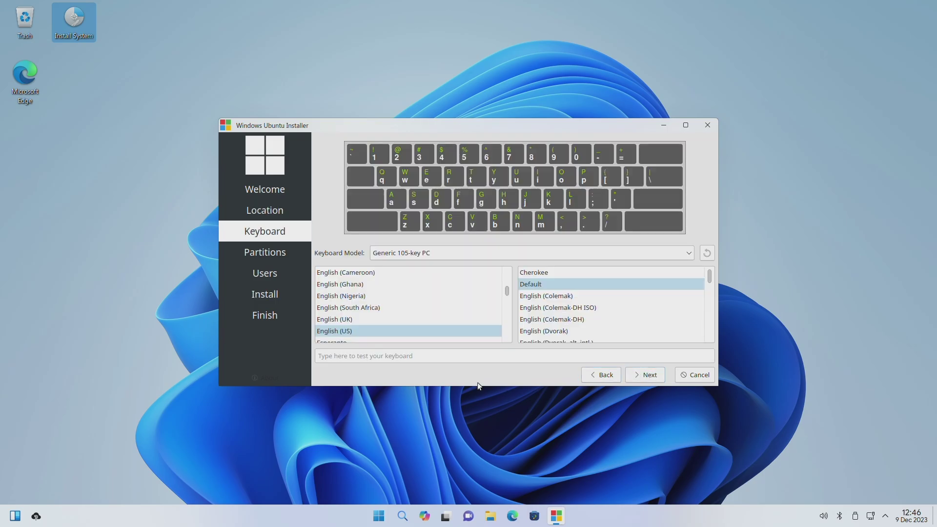
left_click(653, 377)
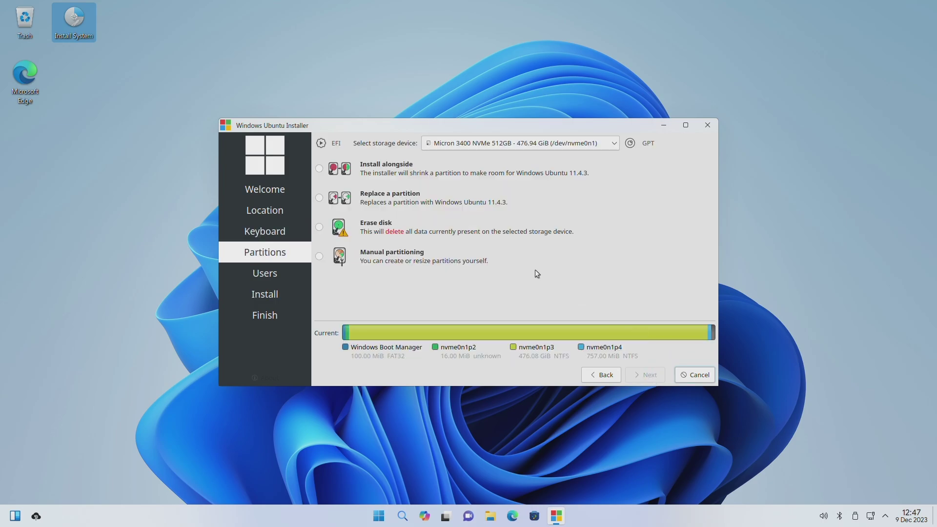
left_click(319, 227)
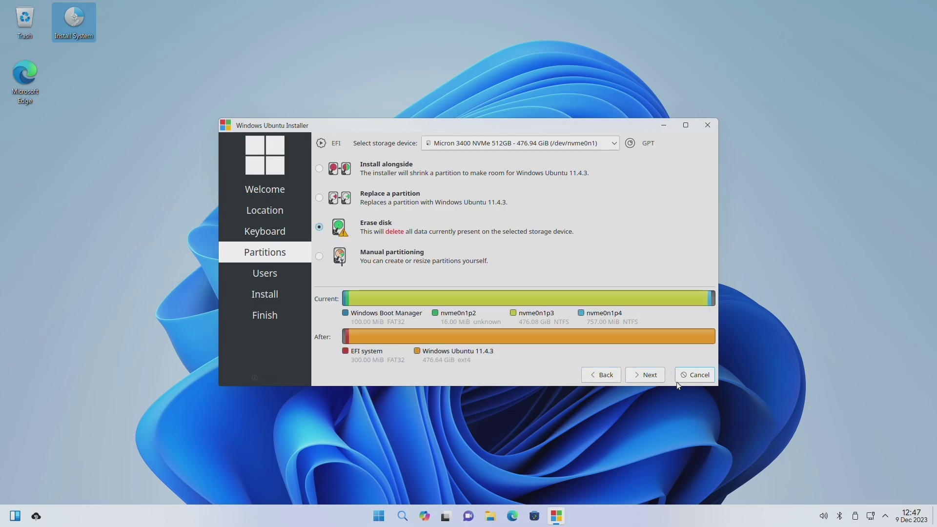
left_click(658, 376)
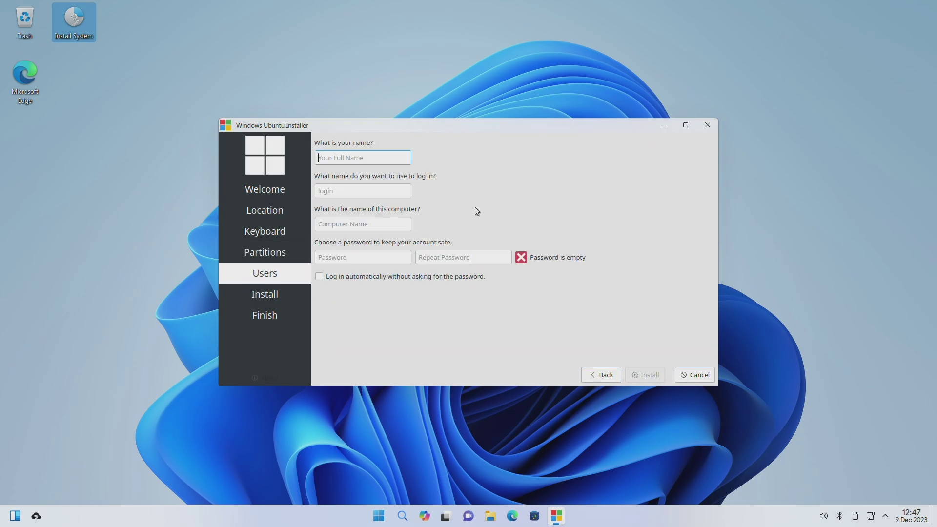
- Enter the user's full name, login and the password twice, then start installing
type("Te")
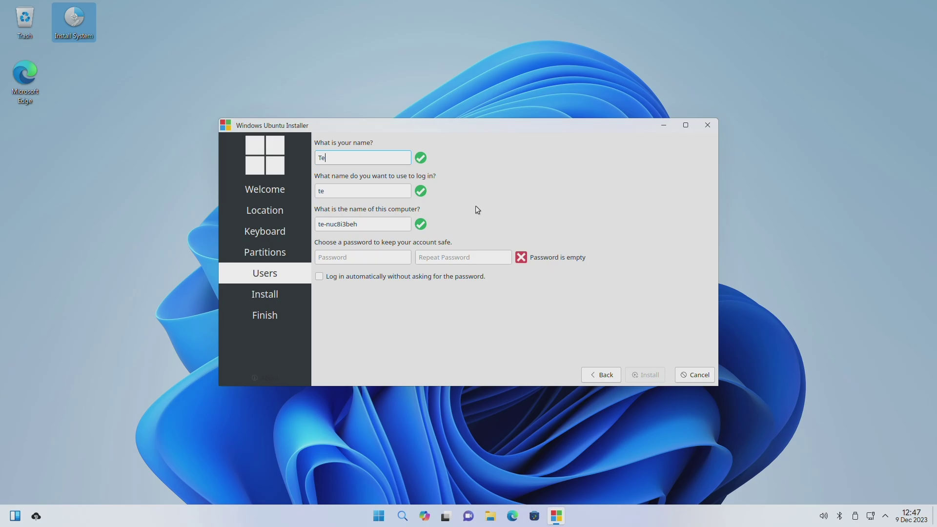
type("ch Labs")
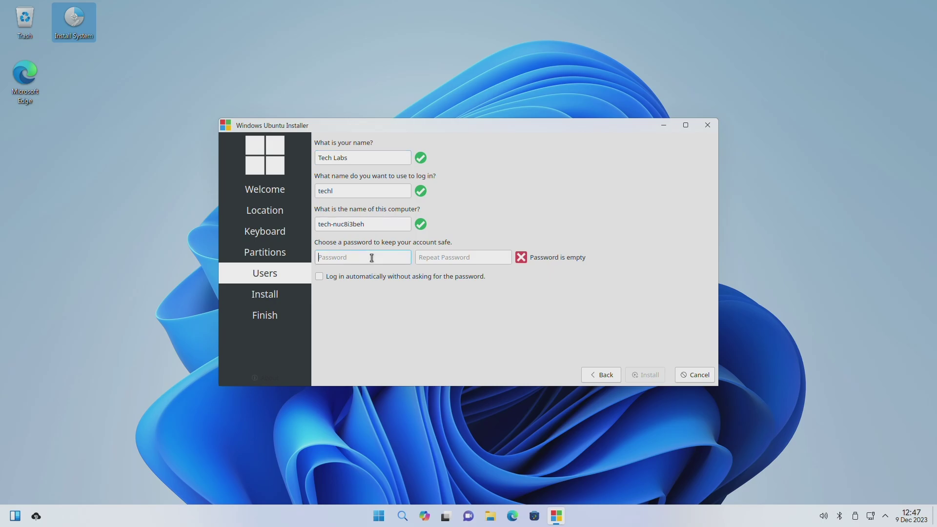
type("t")
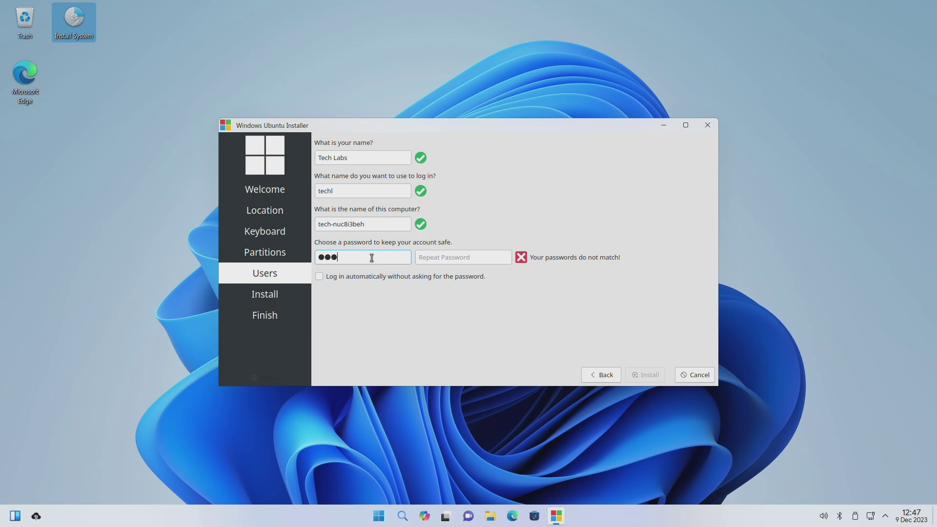
type("456")
key("Tab")
type("123")
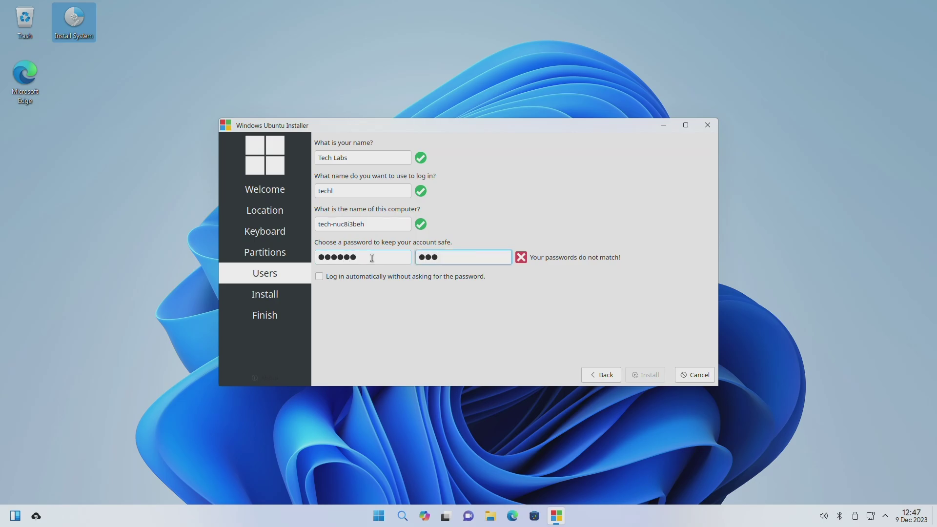
type("456")
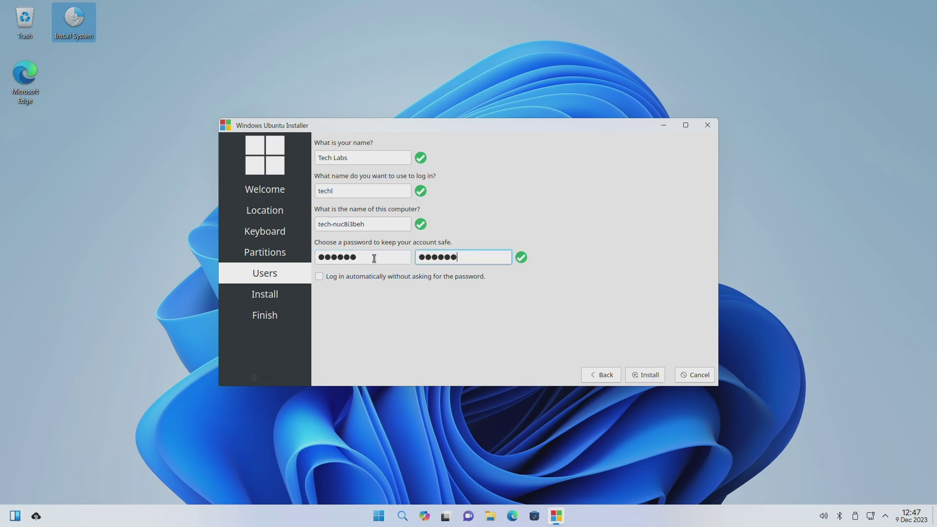
left_click(649, 375)
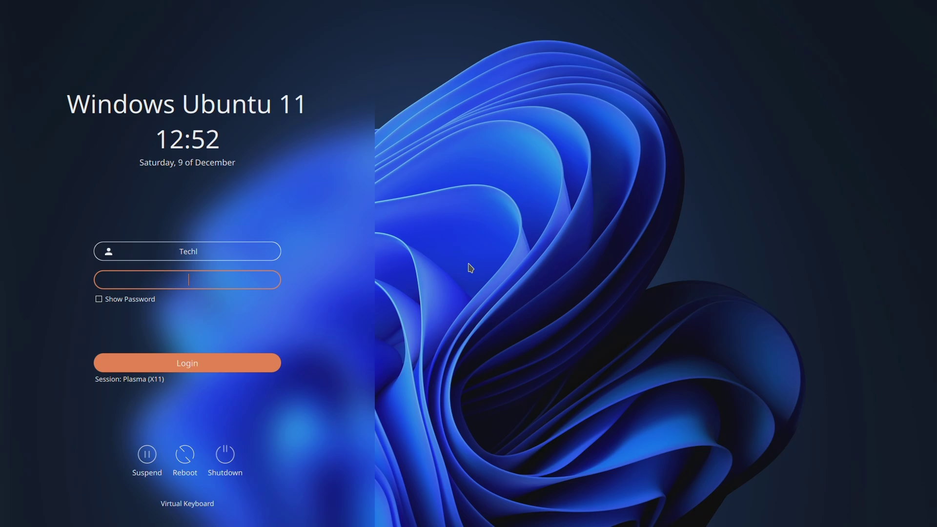
- Enter the account password on the login screen to sign in
type("123456")
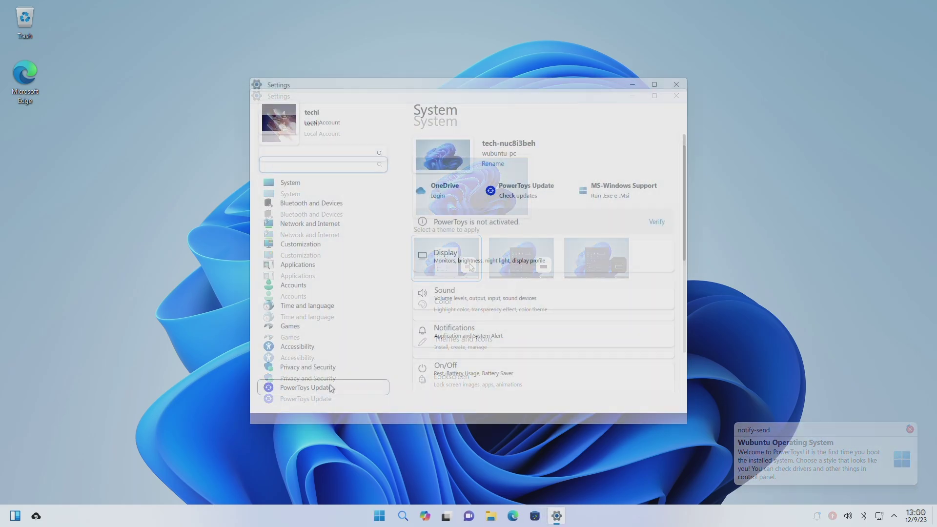
- View the About page in Settings, close Settings, and open Info Center from Start
scroll(440, 332, "down", 5)
left_click(462, 359)
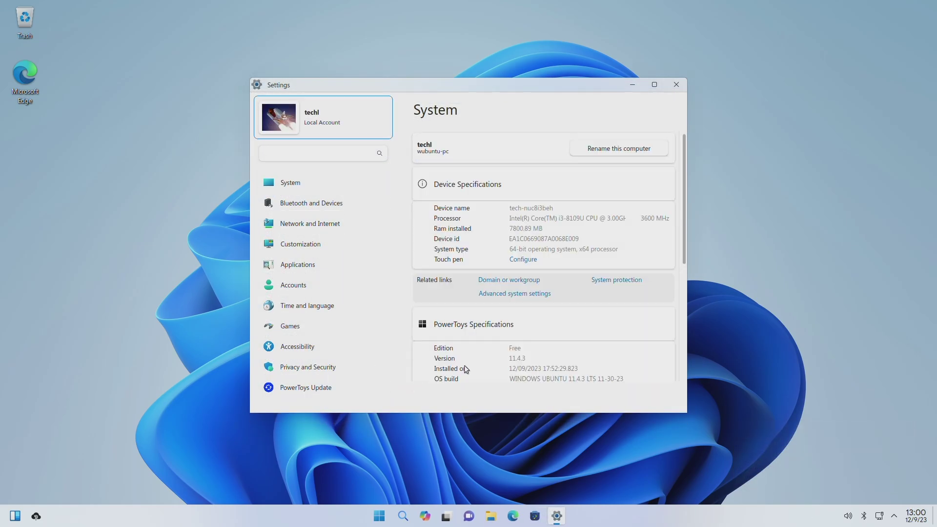
left_click(677, 85)
left_click(390, 516)
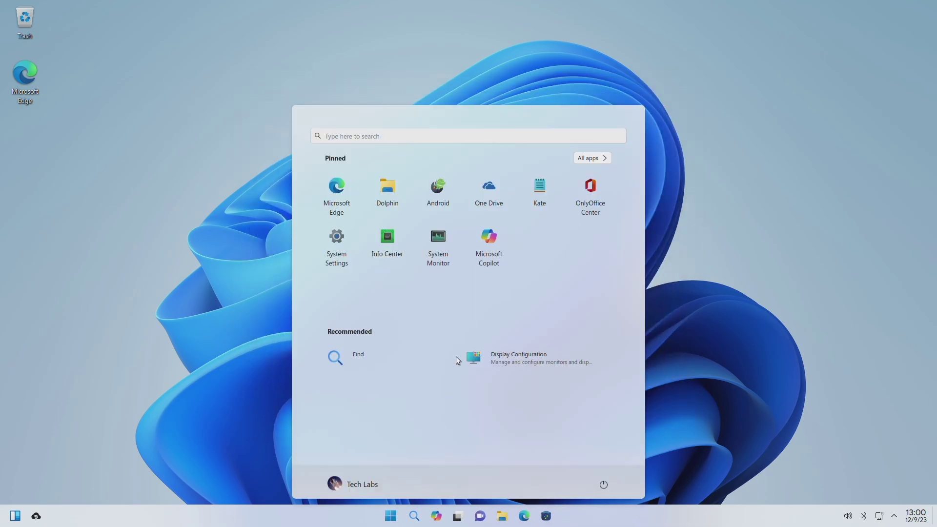
left_click(391, 252)
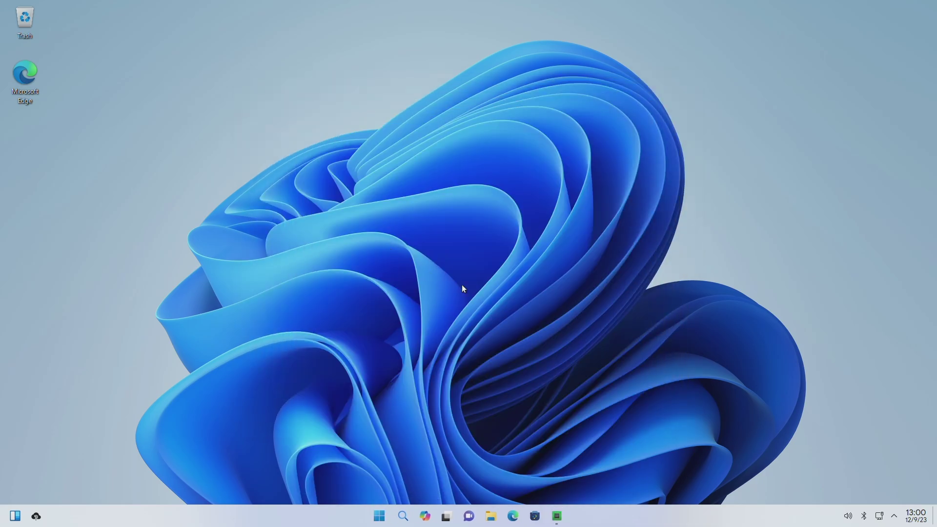